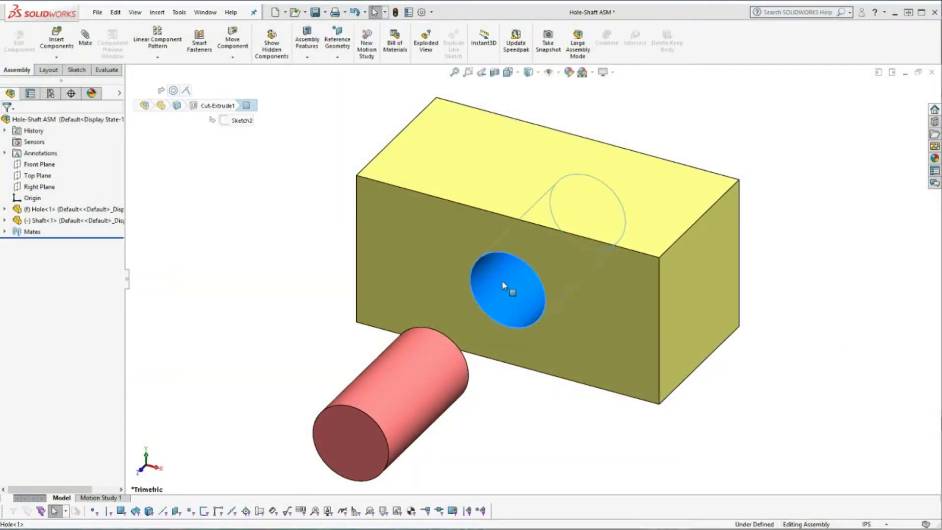
Move the full-size shaft into the block's hole and check the fit from the front view.
click(480, 391)
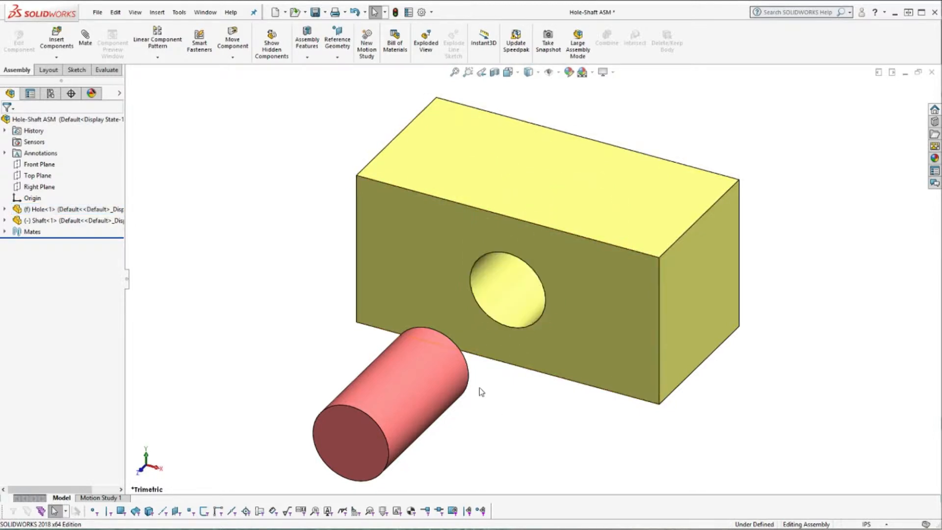
click(436, 360)
click(495, 406)
drag(427, 378, 557, 257)
click(294, 219)
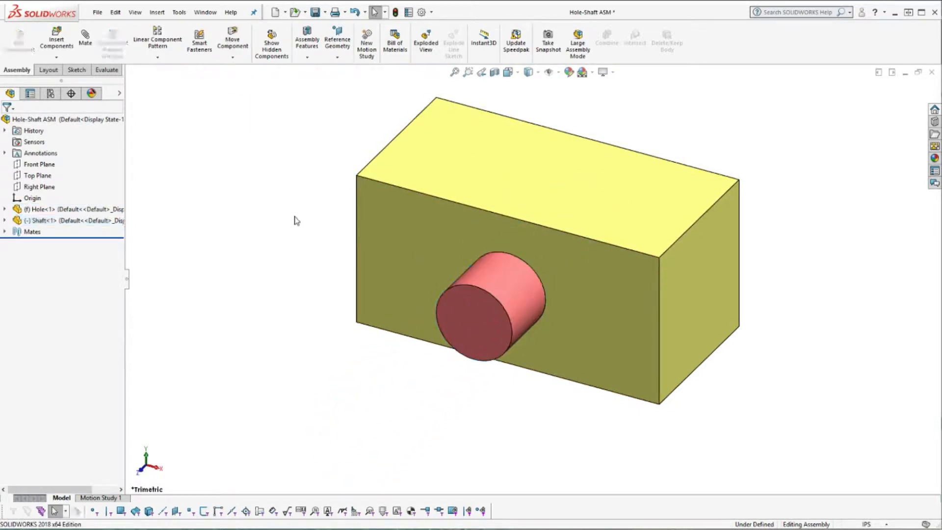
key(ctrl+1)
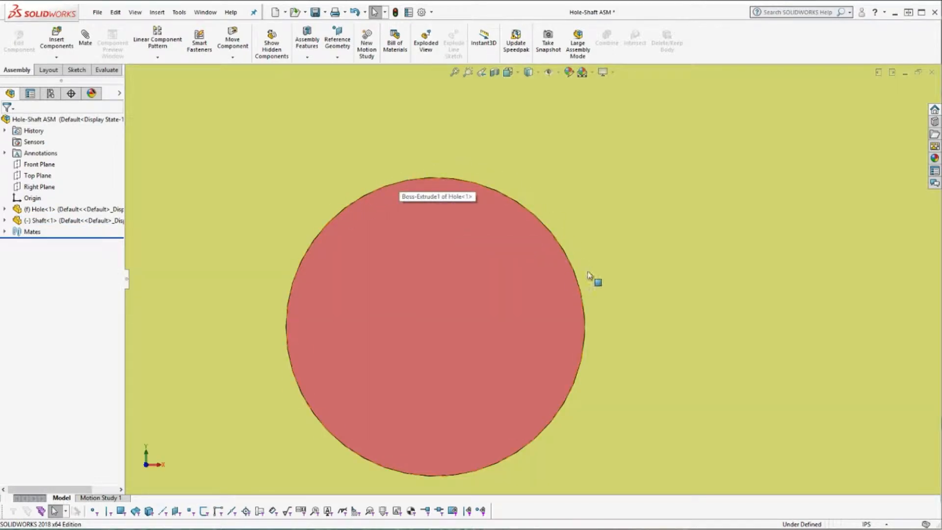
key(ctrl+shift+z)
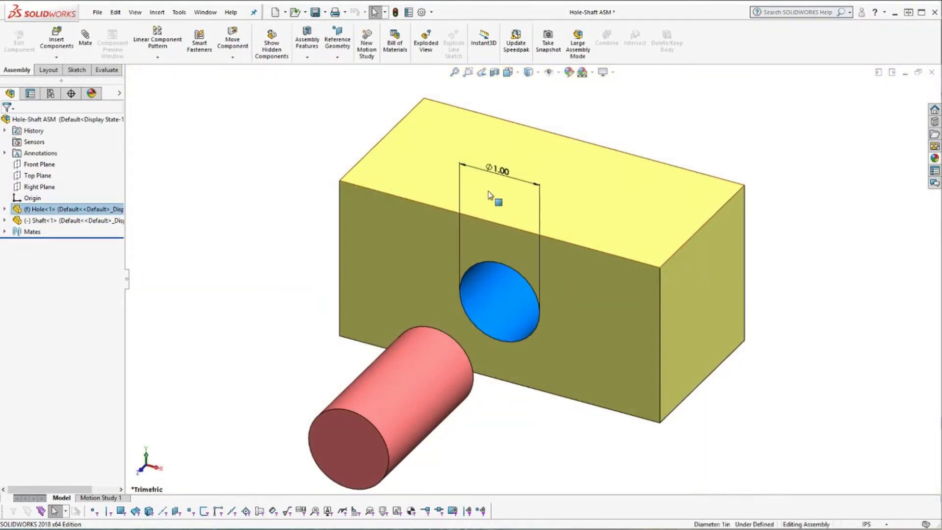
Leave the hole at Ø1.00 and reduce the shaft diameter by .01.
double_click(492, 171)
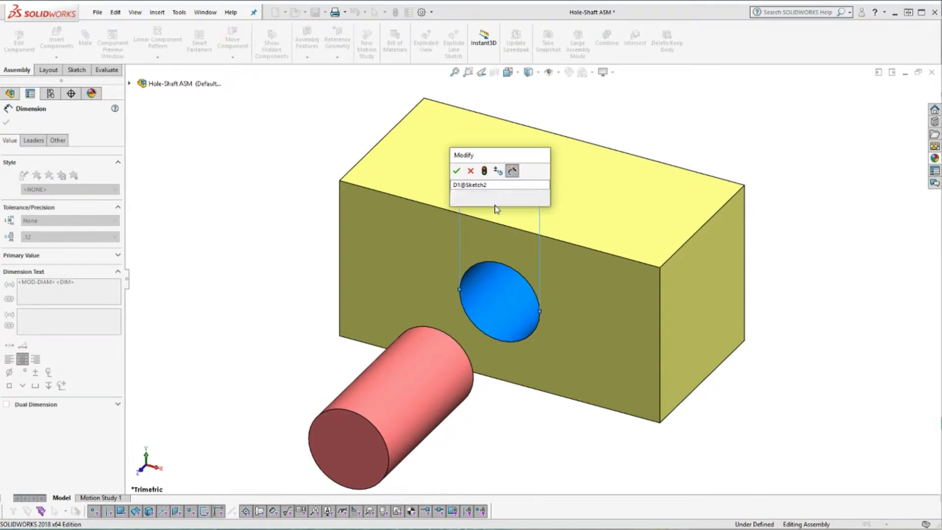
click(486, 198)
click(458, 171)
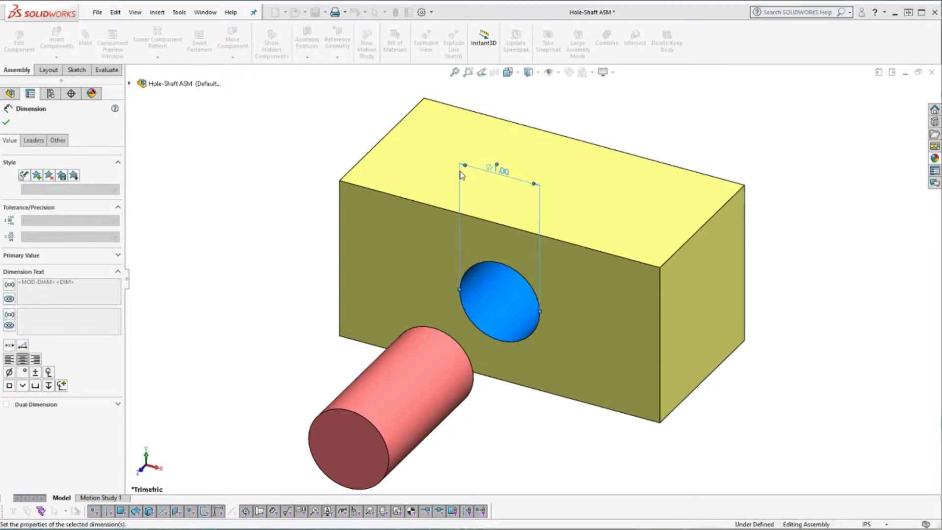
click(415, 370)
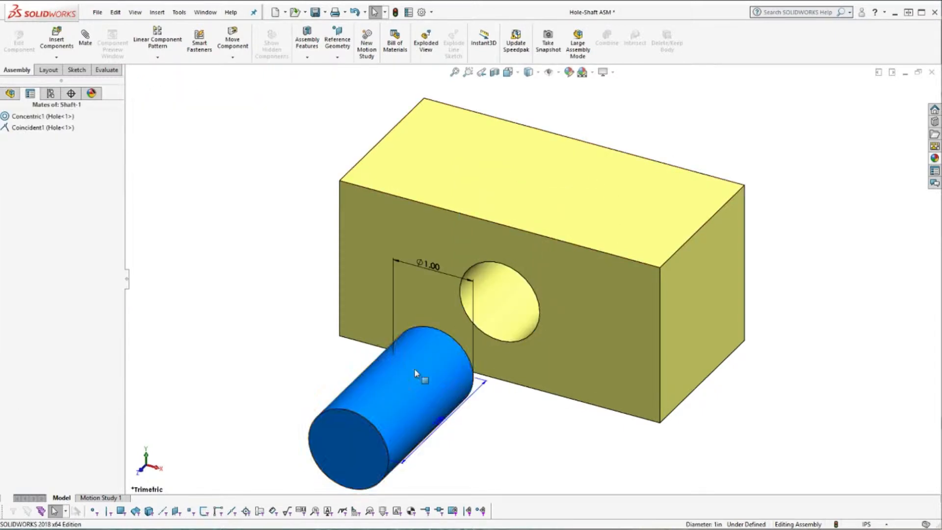
click(430, 266)
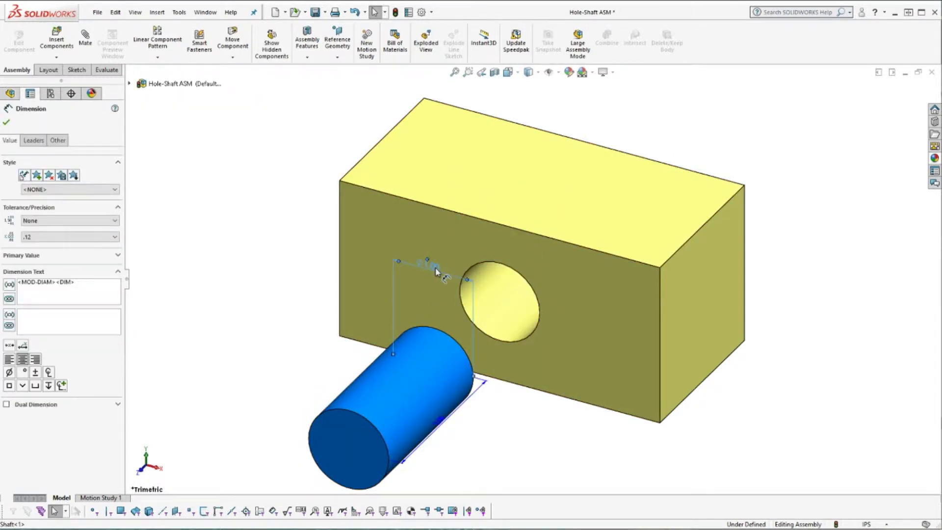
double_click(436, 272)
click(414, 292)
text(-.01)
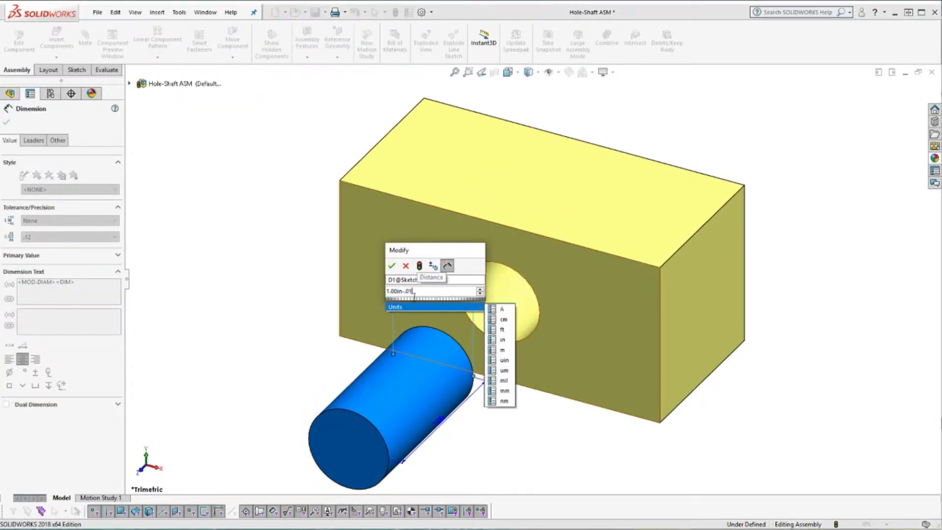
key(Return)
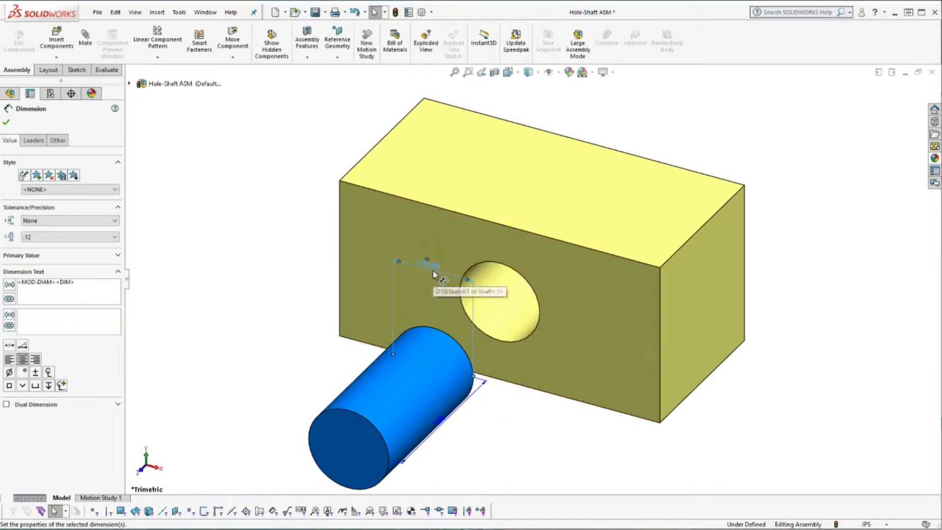
Slide the thinner shaft into the hole and view the clearance gap head-on.
drag(440, 409, 552, 301)
click(435, 88)
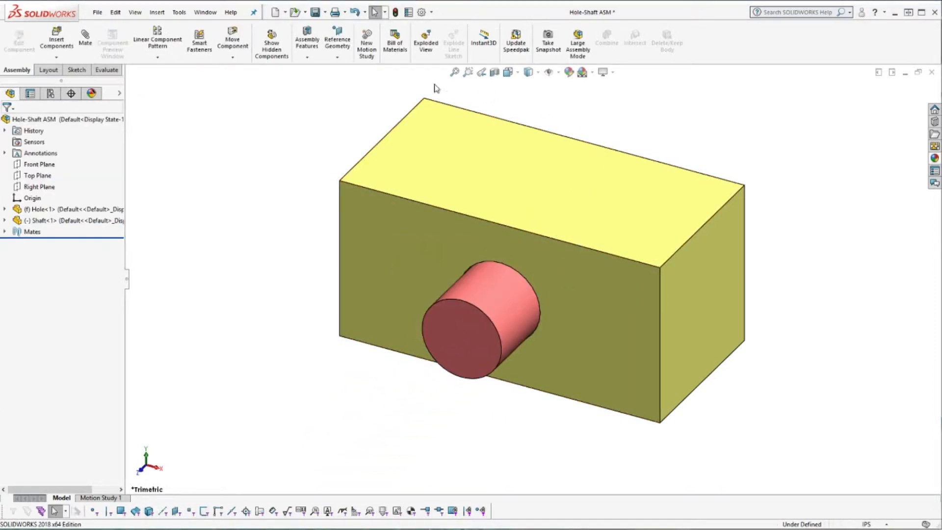
key(ctrl+1)
scroll(553, 251, down, 3)
scroll(534, 206, down, 2)
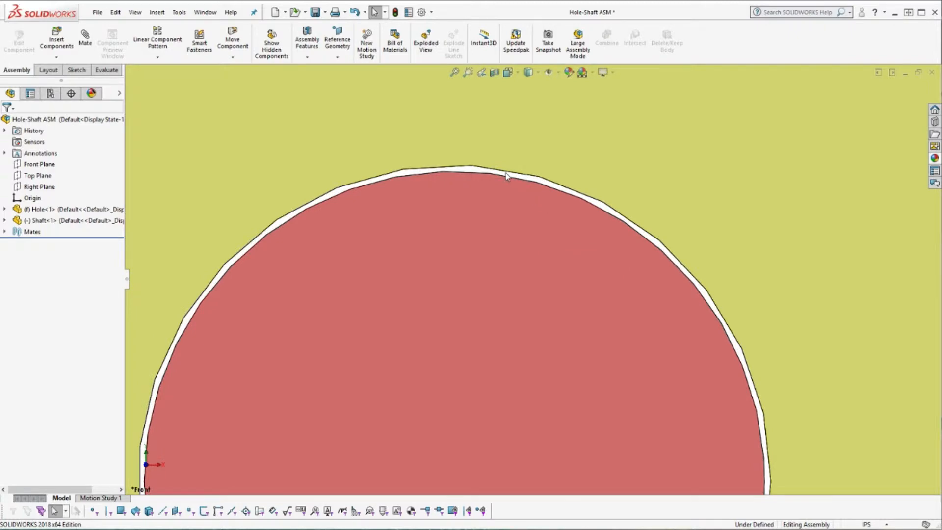
key(ctrl+z)
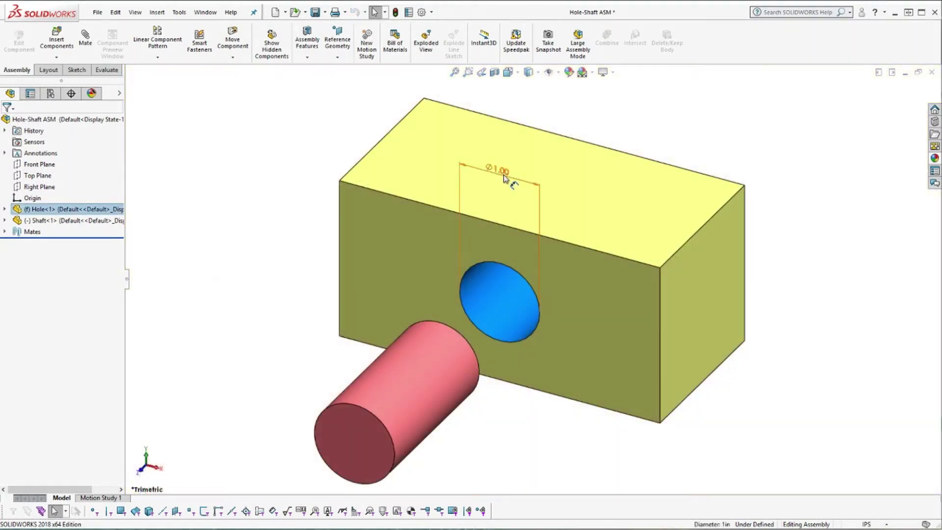
Revisit the hole's Ø1.00 dimension and set the shaft diameter to 1.00in-.01.
click(505, 179)
double_click(505, 179)
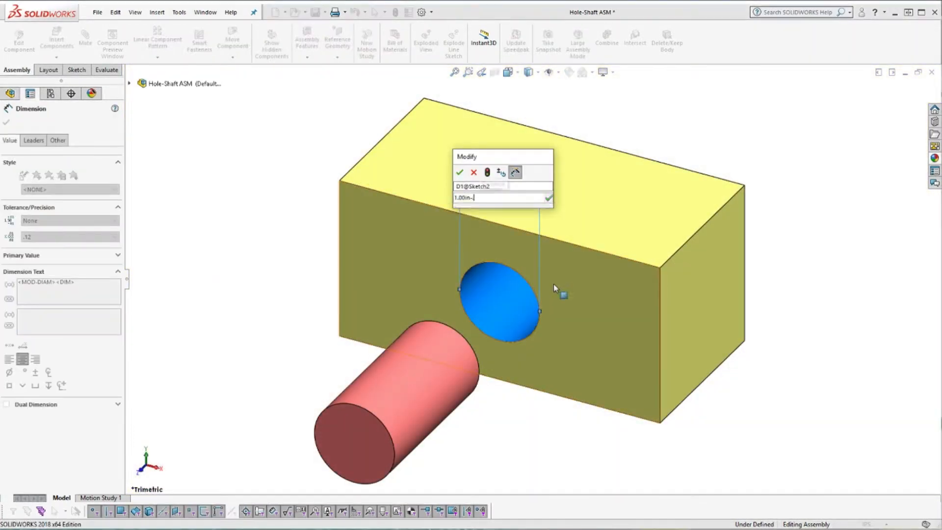
text(-.01)
click(460, 174)
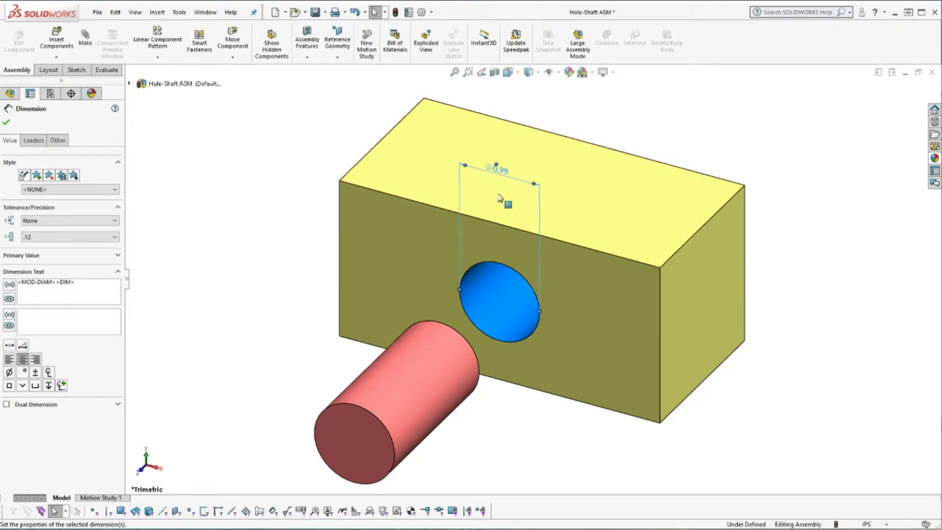
click(437, 351)
double_click(435, 260)
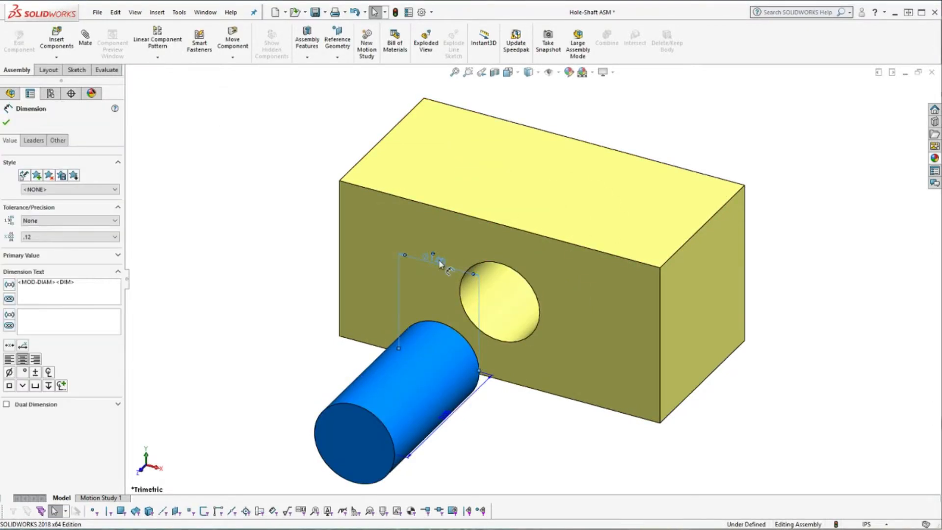
text(-.01)
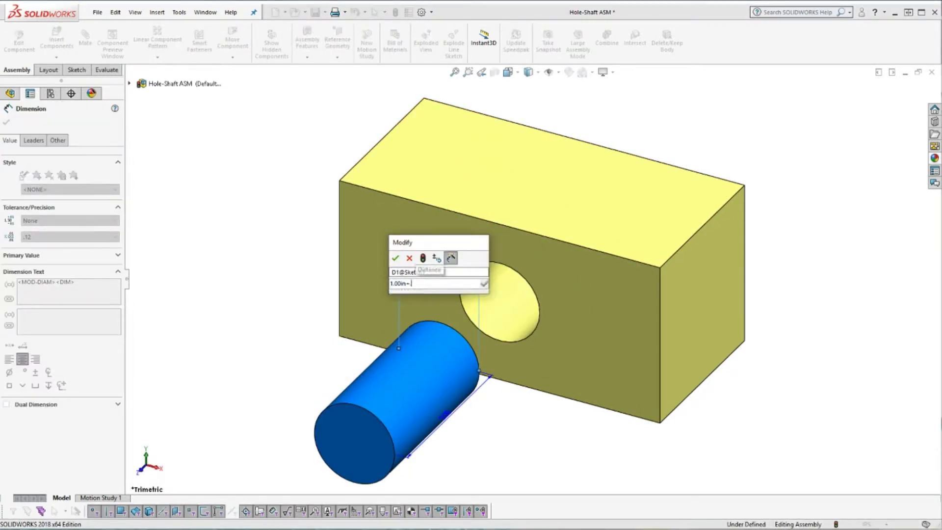
click(395, 257)
Seat the shaft in the hole and look at the assembly straight from the front.
drag(415, 378, 627, 229)
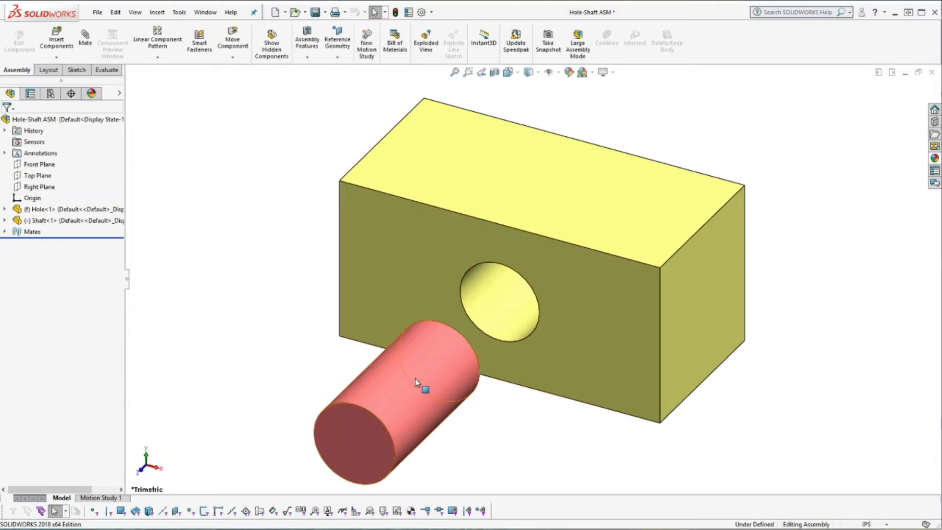
key(Escape)
key(ctrl+1)
scroll(566, 208, down, 3)
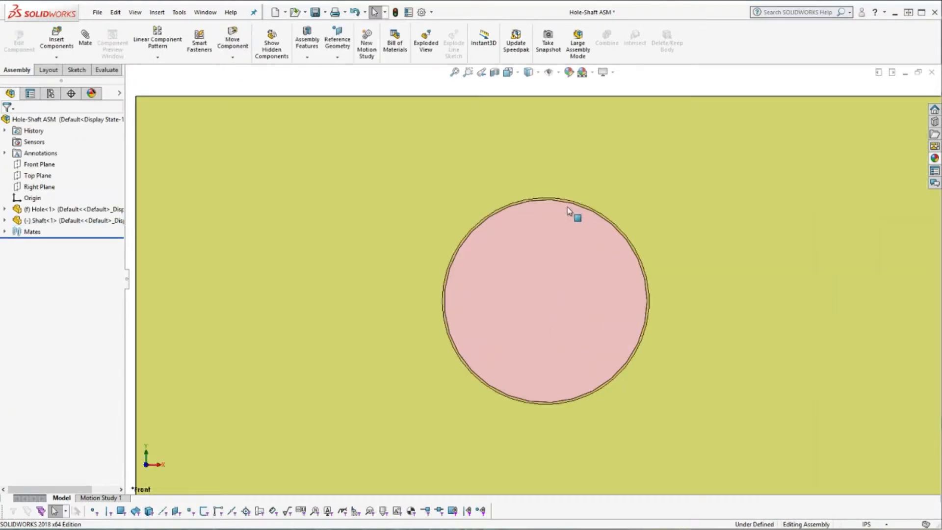
scroll(578, 210, down, 3)
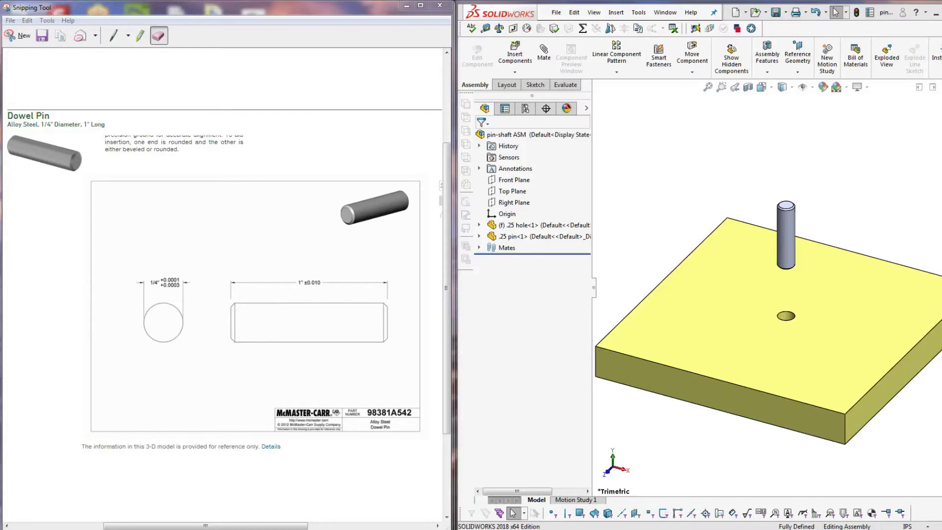
Highlight the dowel pin's diameter tolerance and ±0.010 length tolerance with the Highlighter pen.
click(140, 36)
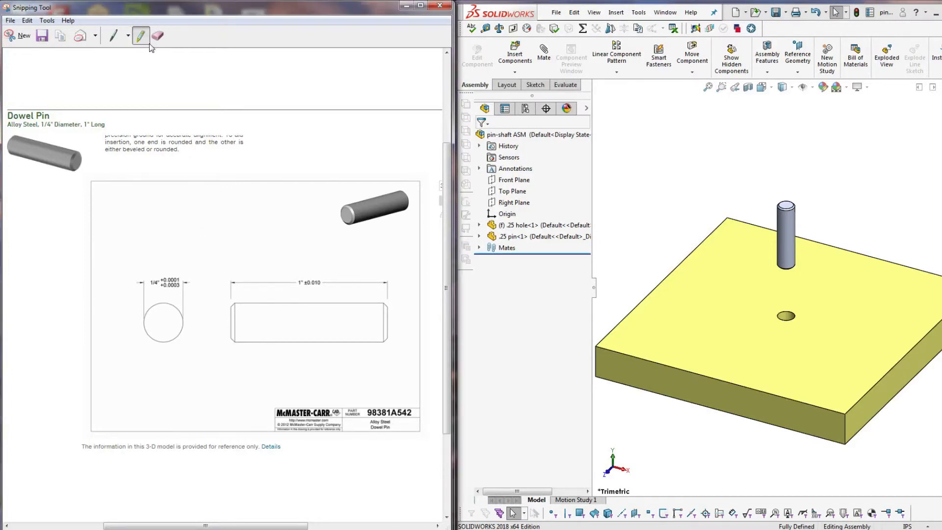
drag(160, 281, 184, 286)
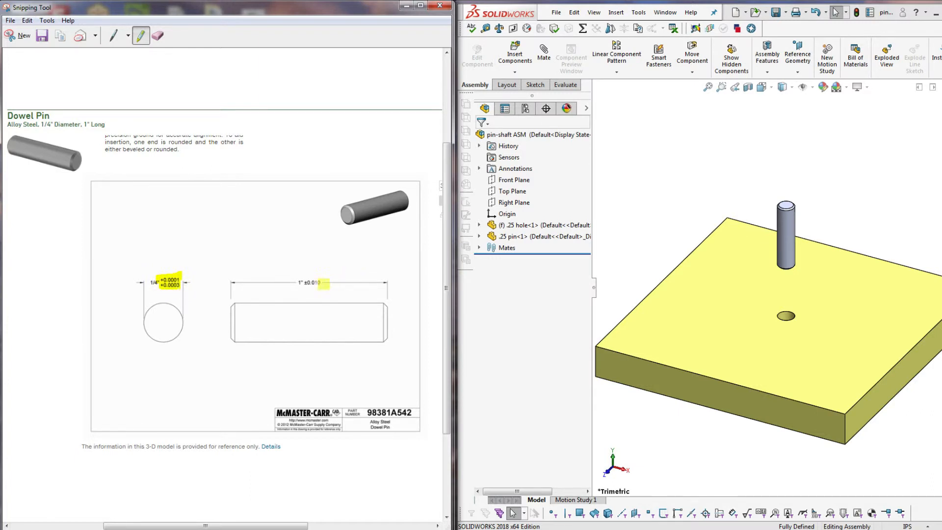
drag(308, 283, 335, 284)
Give the pin's 1.00 length a Symmetric ±.01 tolerance.
click(762, 247)
click(515, 237)
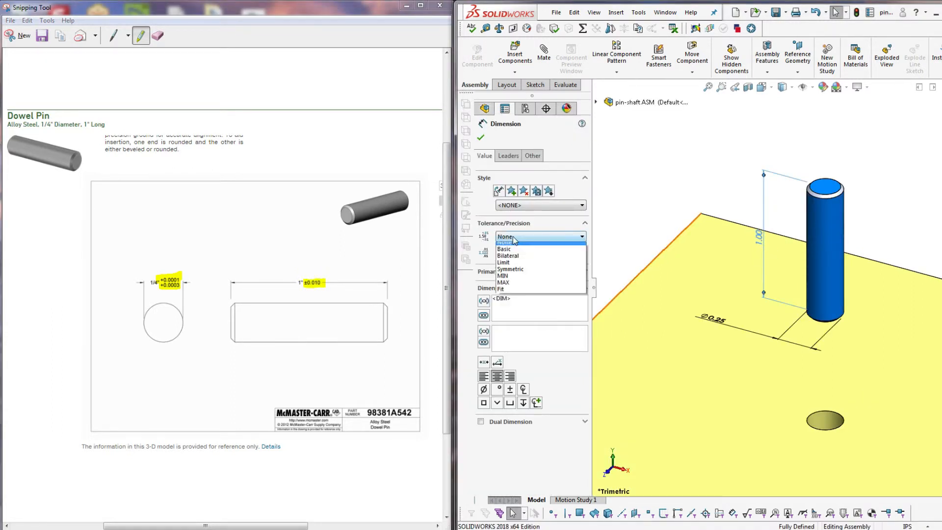
click(515, 272)
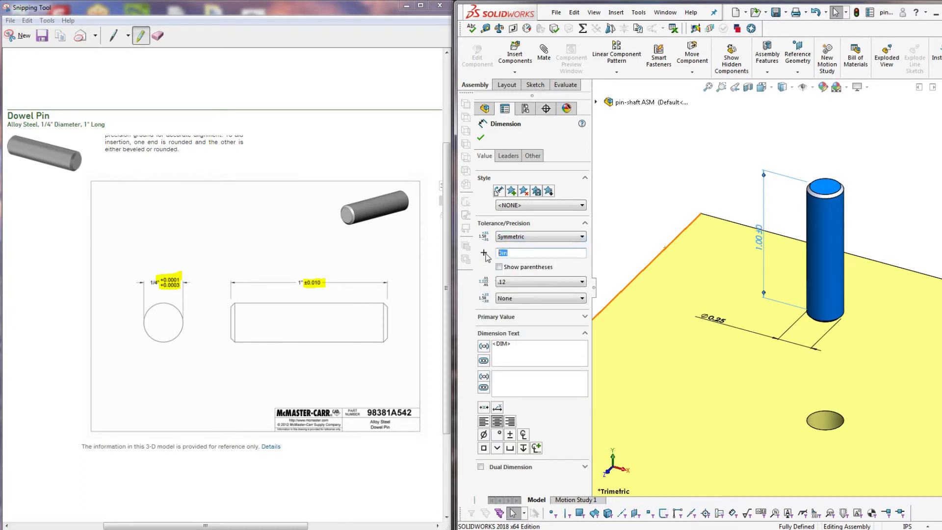
text(.01)
click(481, 140)
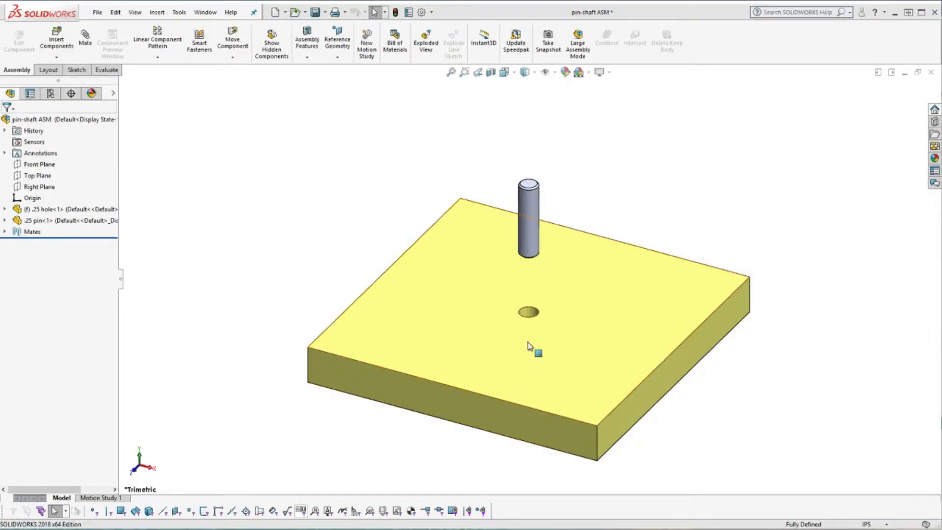
Change the plate hole's diameter from 0.25 to 0.2450.
click(530, 313)
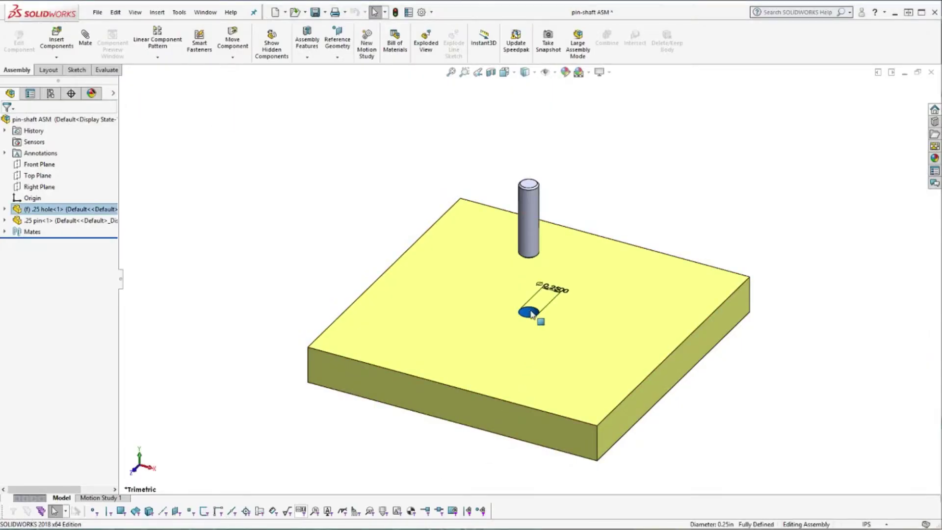
click(564, 294)
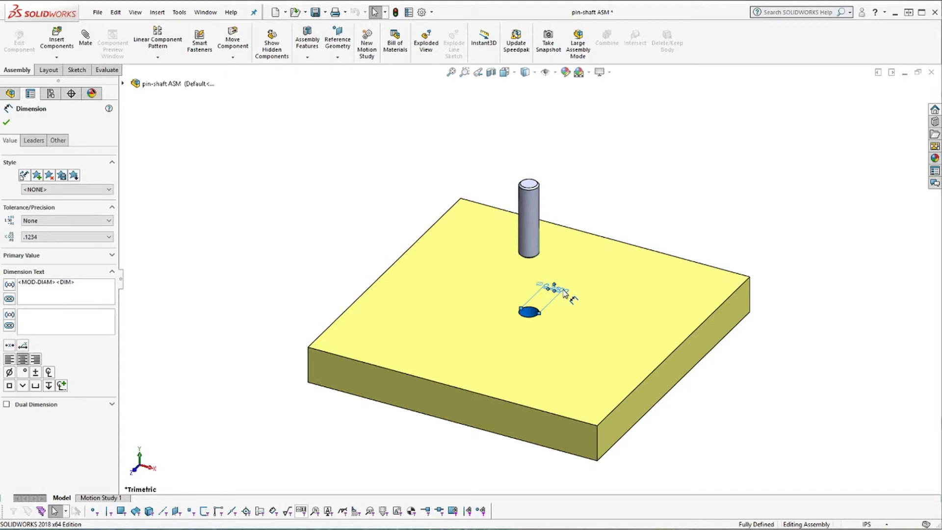
double_click(564, 294)
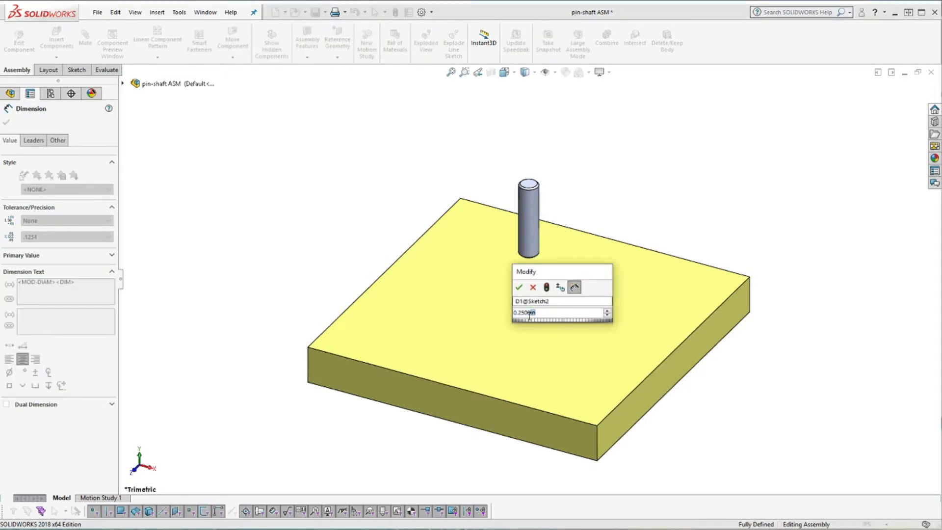
text(0.2450)
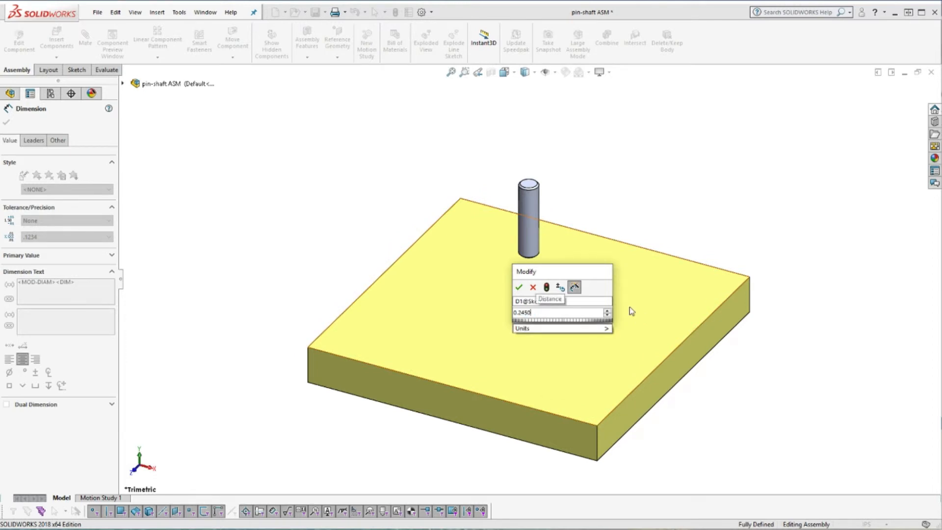
click(519, 287)
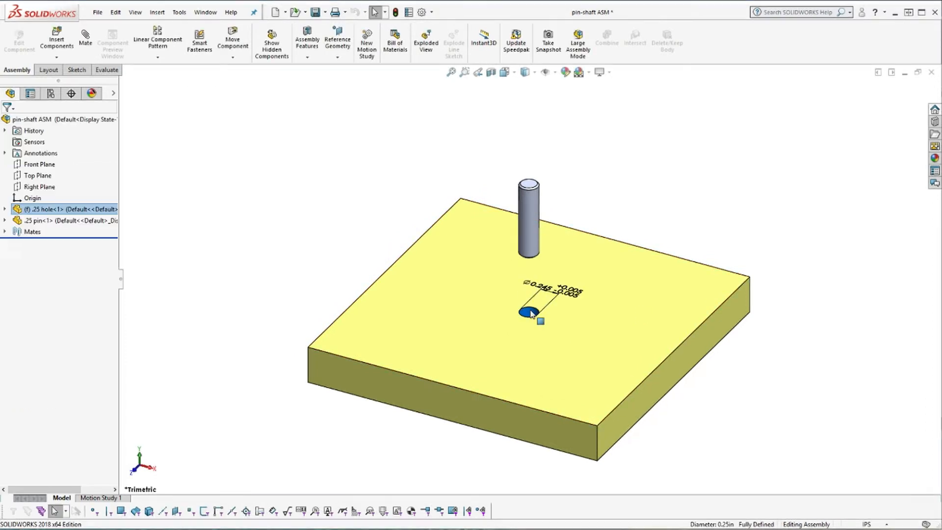